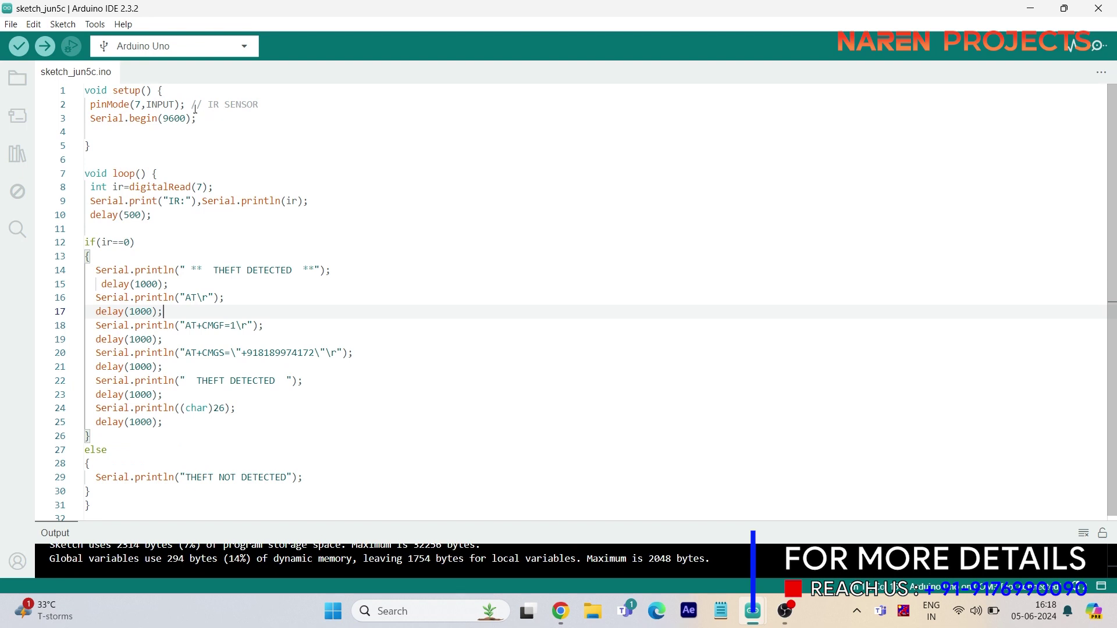
{"action": "left_click_drag", "start_coordinate": [186, 104], "coordinate": [132, 104]}
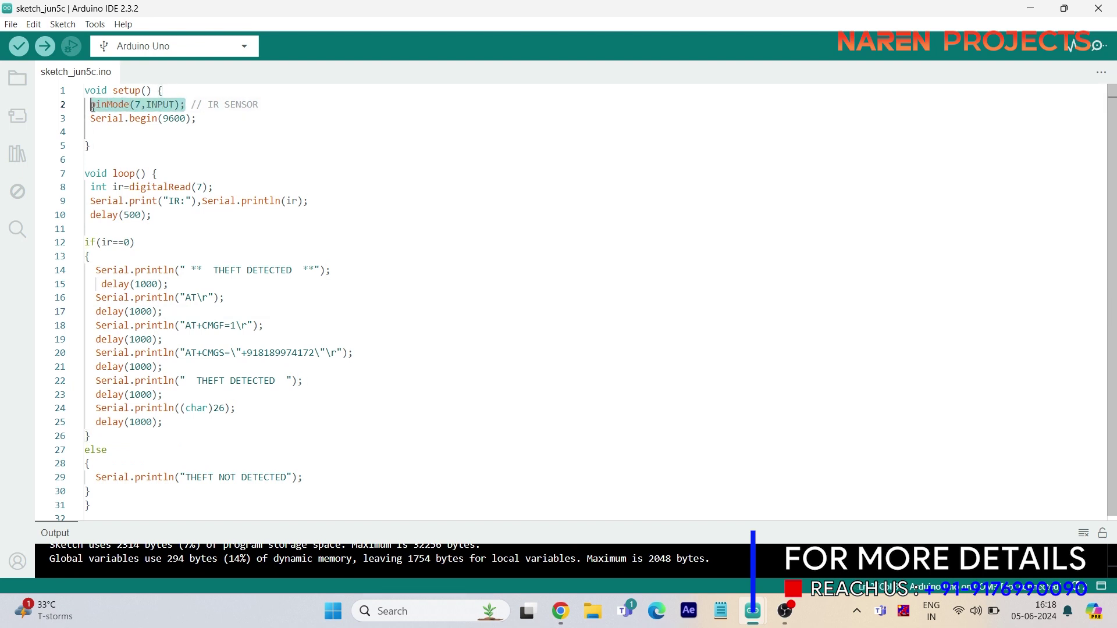
{"action": "left_click", "coordinate": [162, 105]}
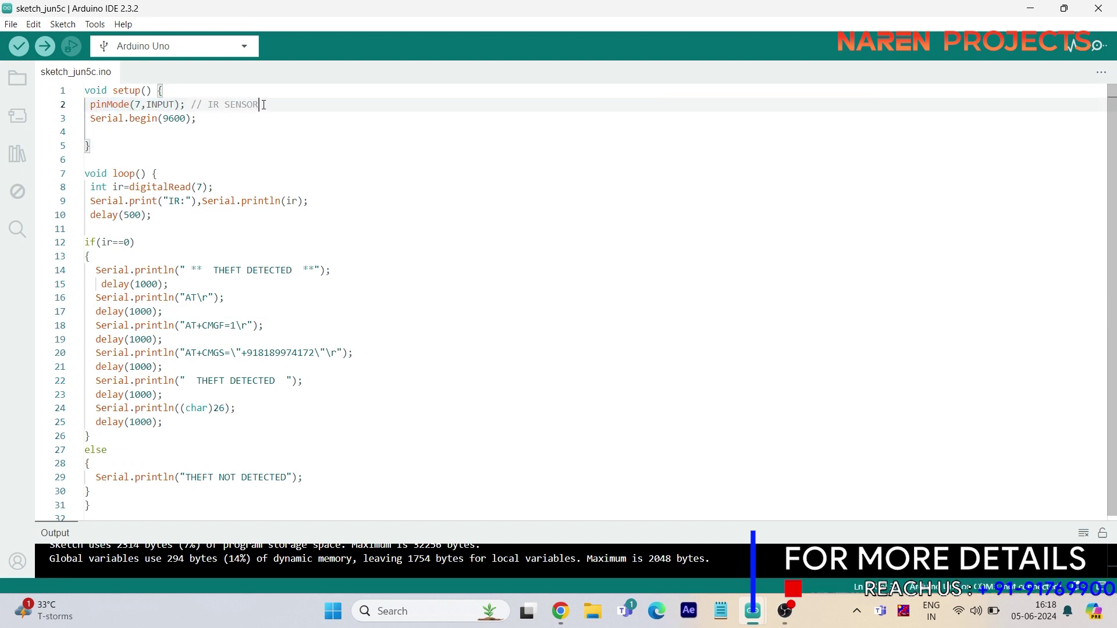
{"action": "left_click_drag", "start_coordinate": [263, 104], "coordinate": [202, 103]}
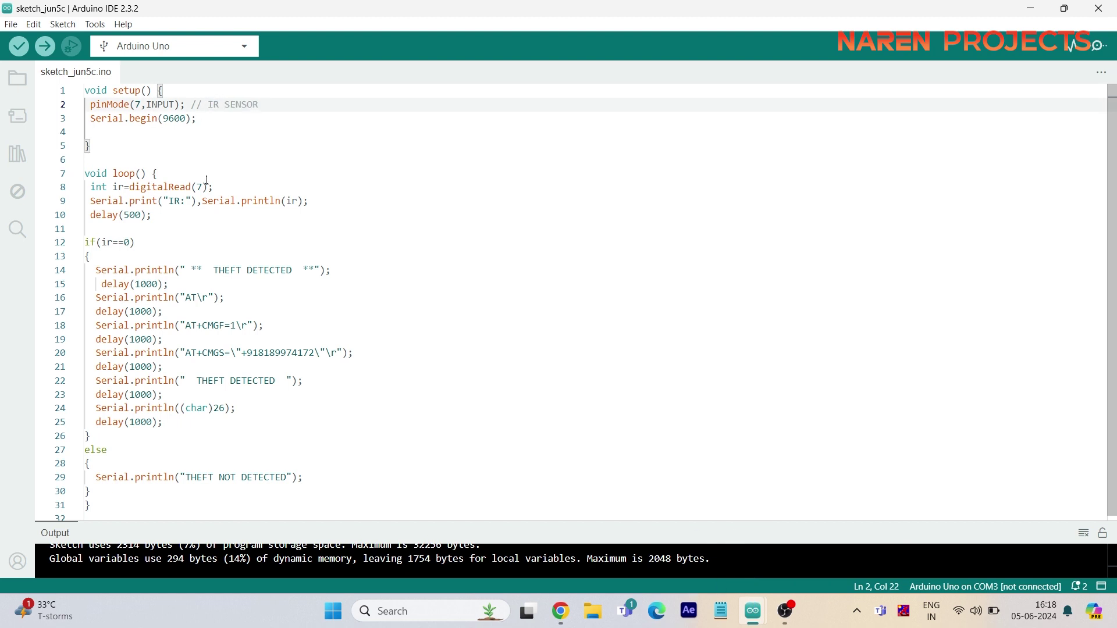
{"action": "left_click_drag", "start_coordinate": [214, 186], "coordinate": [129, 201]}
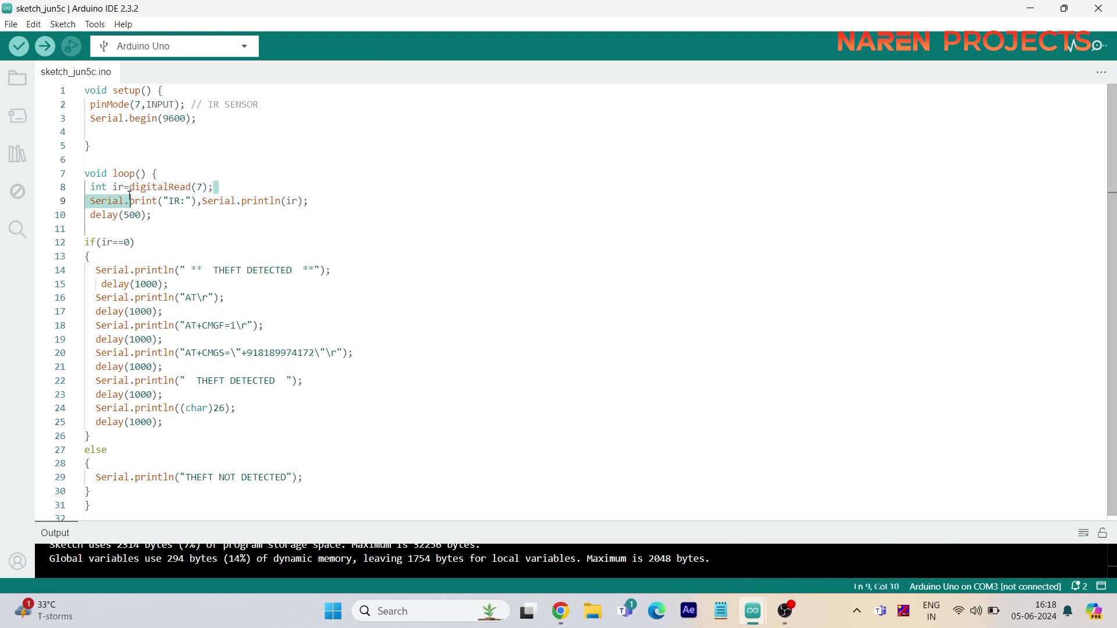
{"action": "left_click", "coordinate": [91, 187]}
{"action": "left_click_drag", "start_coordinate": [309, 201], "coordinate": [152, 201]}
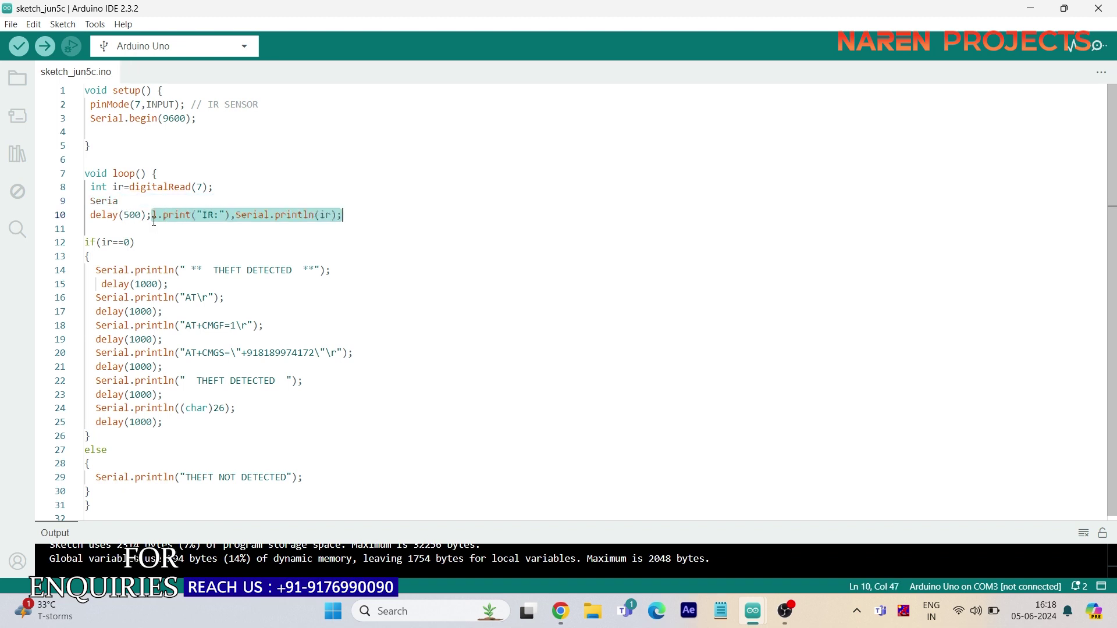
{"action": "left_click", "coordinate": [181, 227]}
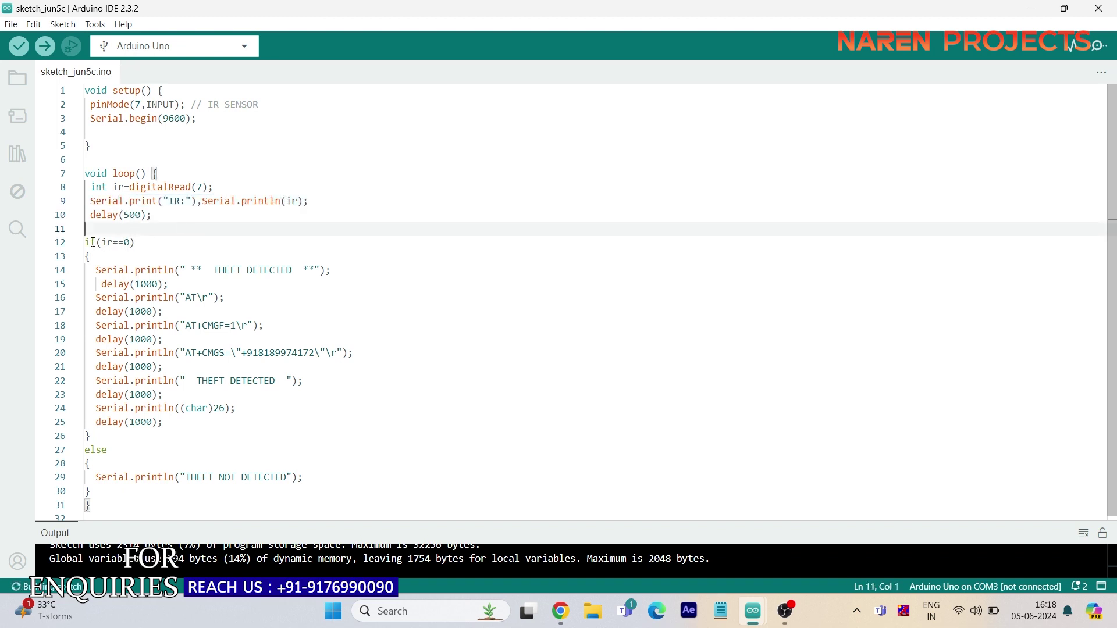
{"action": "left_click", "coordinate": [119, 187]}
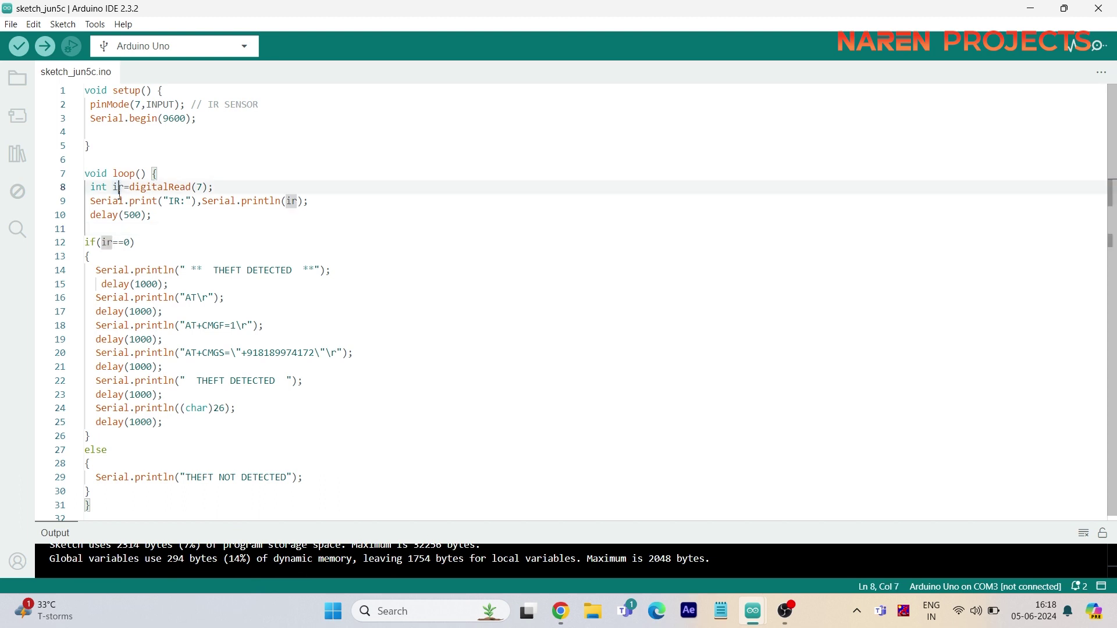
{"action": "left_click", "coordinate": [114, 243]}
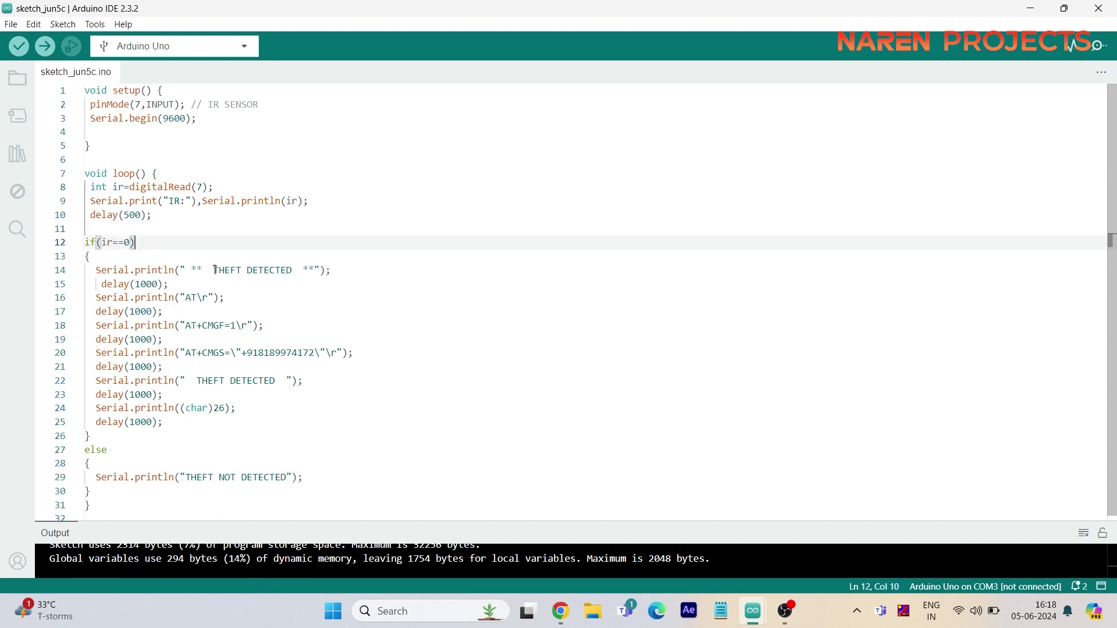
{"action": "left_click_drag", "start_coordinate": [213, 271], "coordinate": [290, 270]}
{"action": "left_click", "coordinate": [264, 338]}
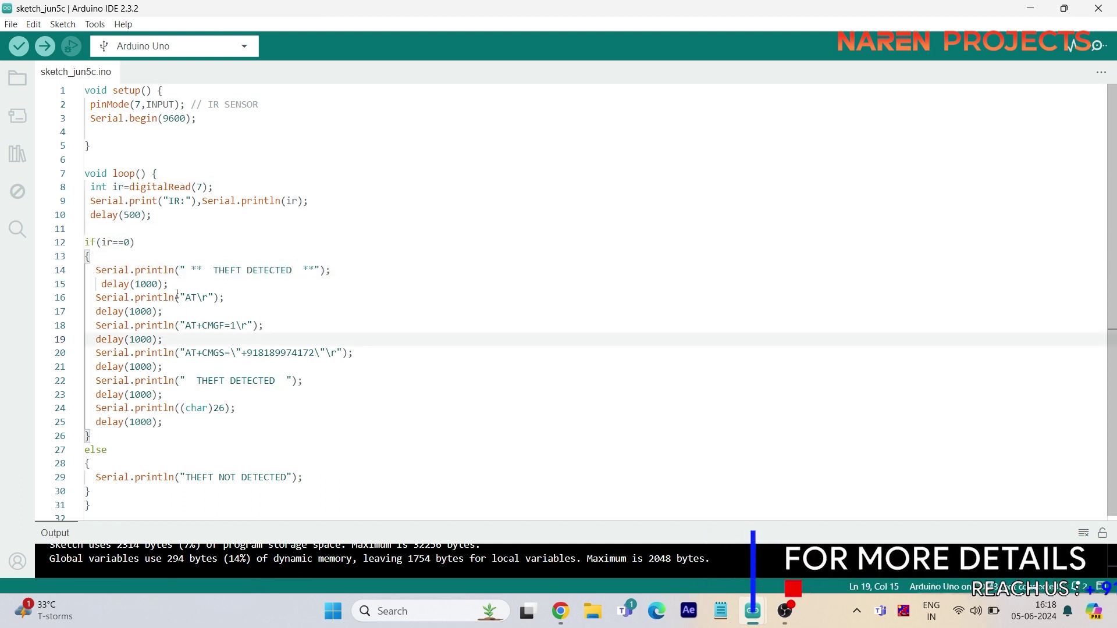
{"action": "left_click_drag", "start_coordinate": [224, 298], "coordinate": [186, 297]}
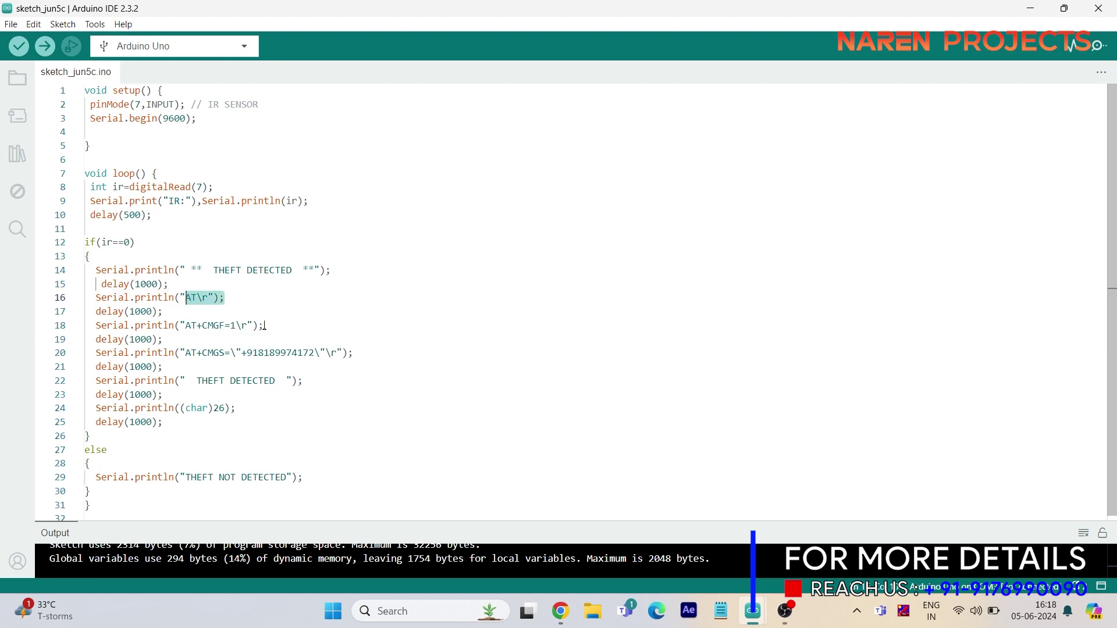
{"action": "left_click", "coordinate": [264, 325]}
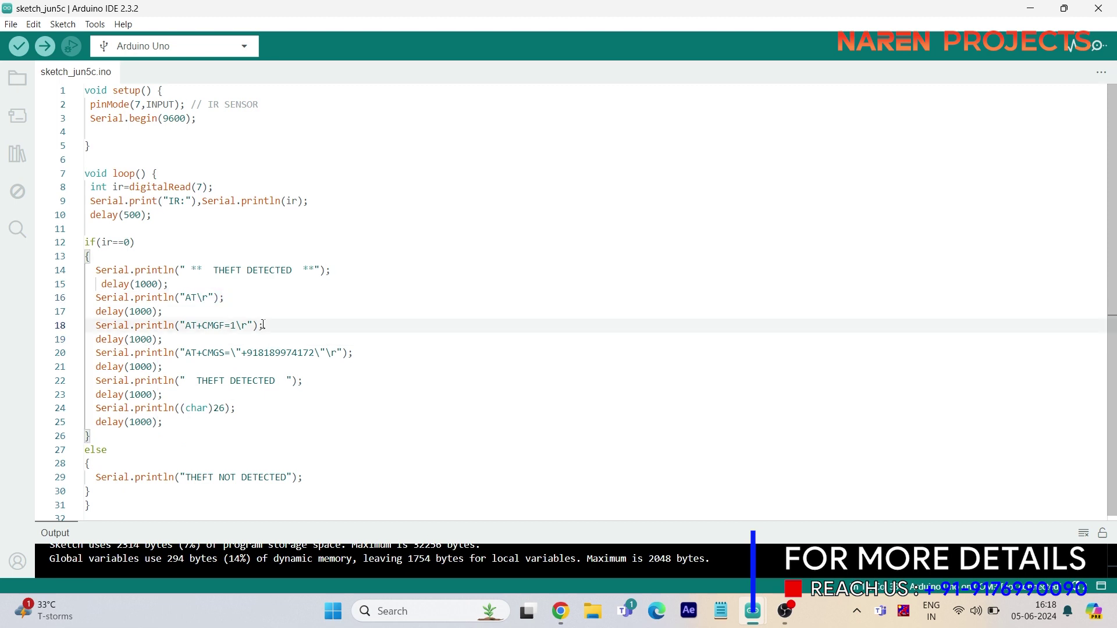
{"action": "left_click", "coordinate": [346, 353]}
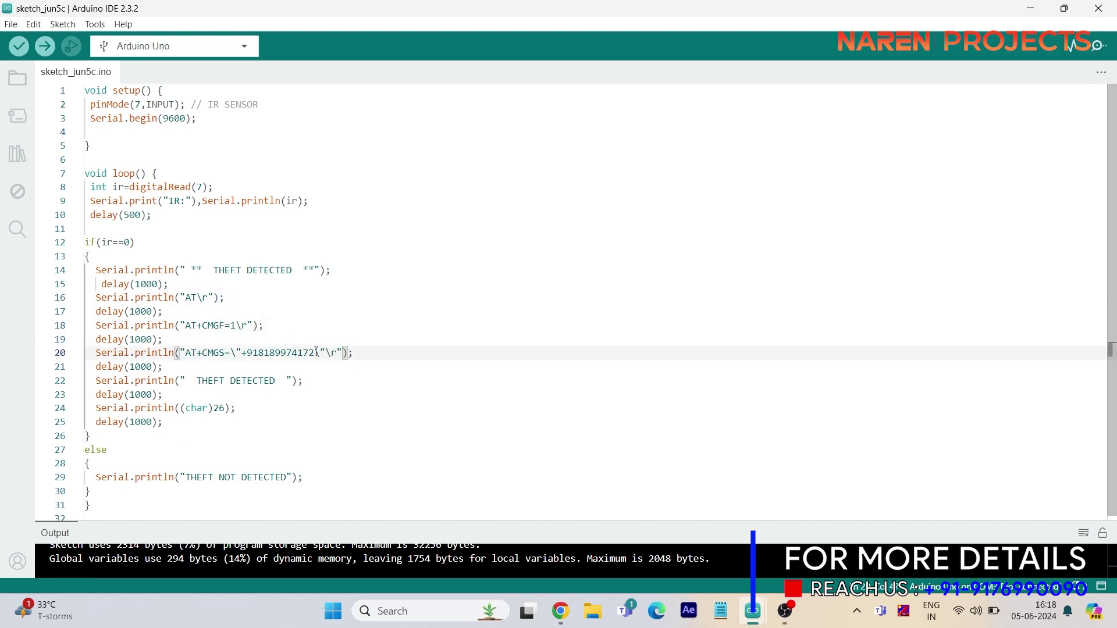
{"action": "left_click", "coordinate": [252, 353]}
{"action": "left_click_drag", "start_coordinate": [279, 381], "coordinate": [178, 381]}
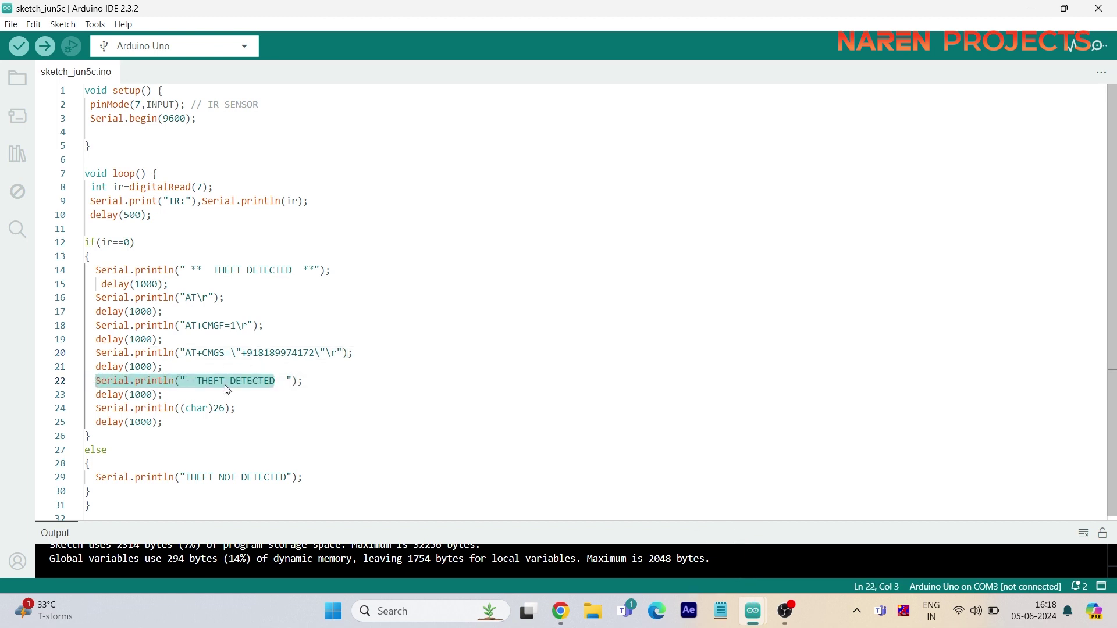
{"action": "left_click", "coordinate": [272, 340]}
{"action": "scroll", "coordinate": [337, 343], "scroll_direction": "down", "scroll_amount": 1}
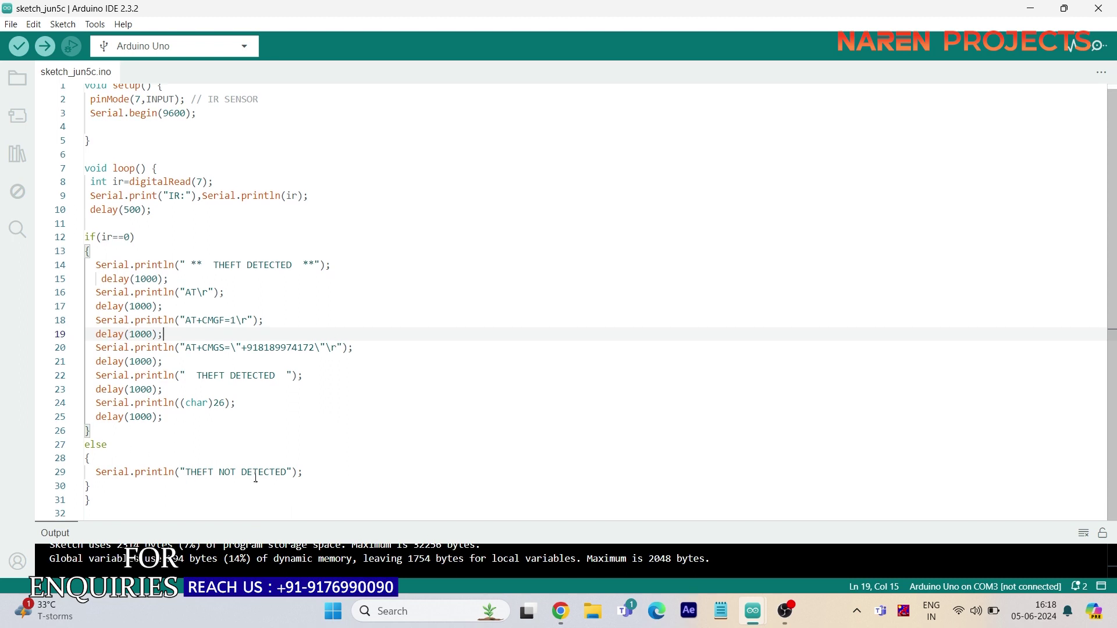
{"action": "left_click_drag", "start_coordinate": [288, 472], "coordinate": [225, 473]}
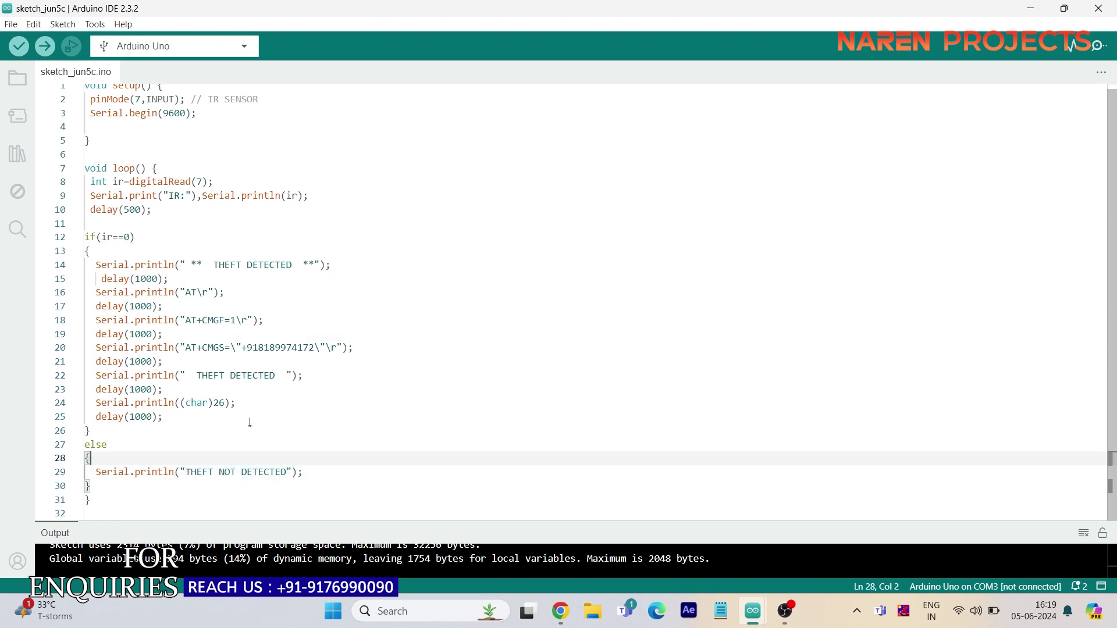
{"action": "left_click", "coordinate": [277, 403]}
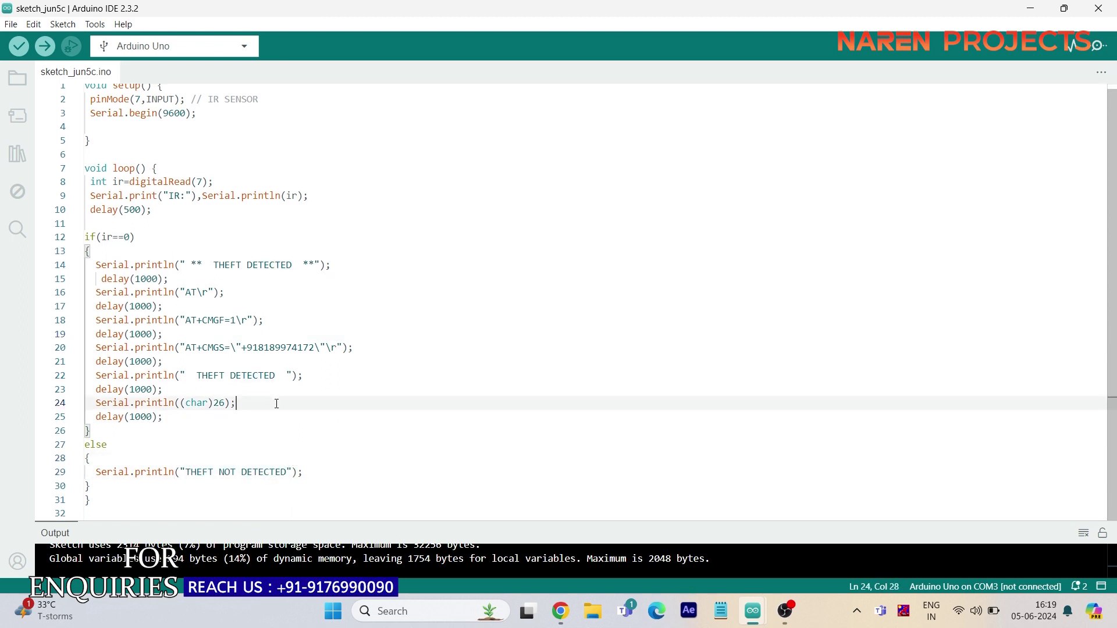
- Verify the sketch and set the target board to Arduino Uno
{"action": "left_click", "coordinate": [20, 47]}
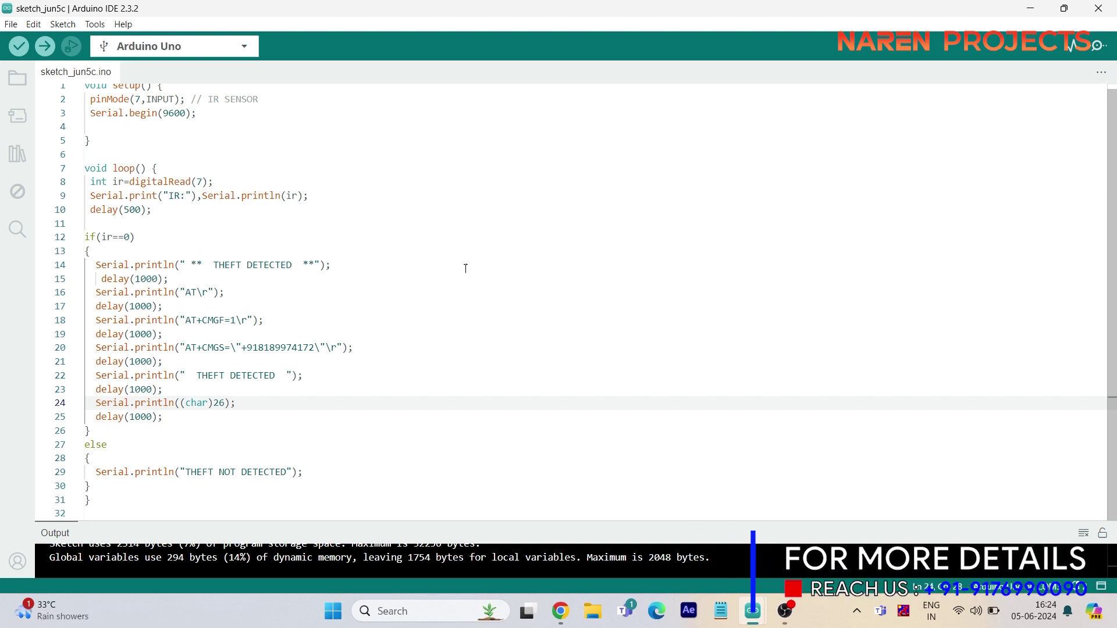
{"action": "left_click", "coordinate": [95, 25]}
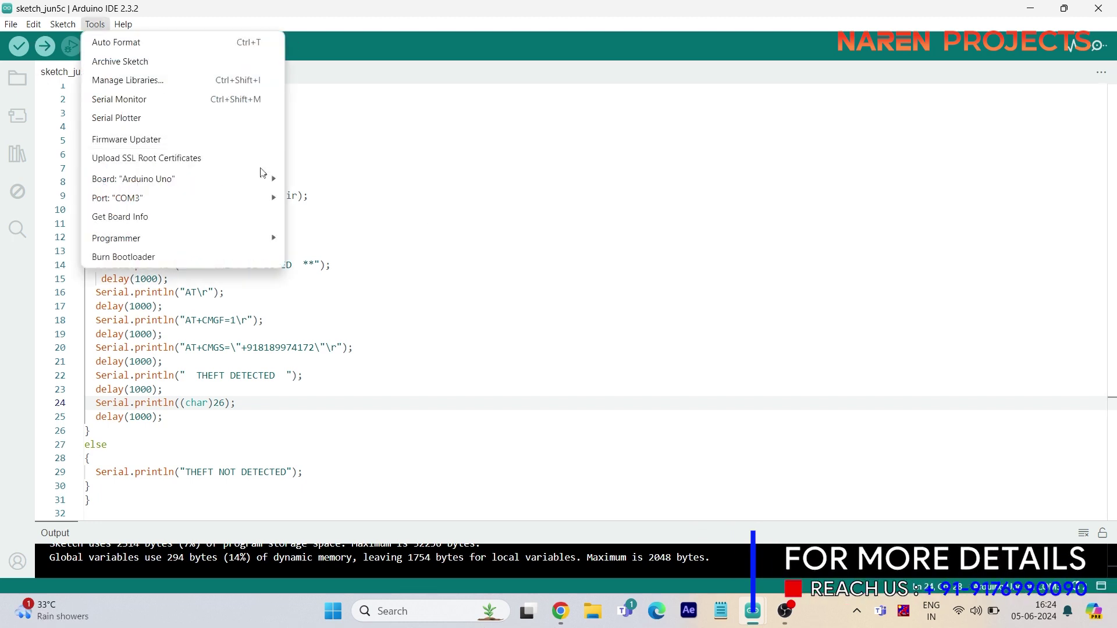
{"action": "mouse_move", "coordinate": [367, 200]}
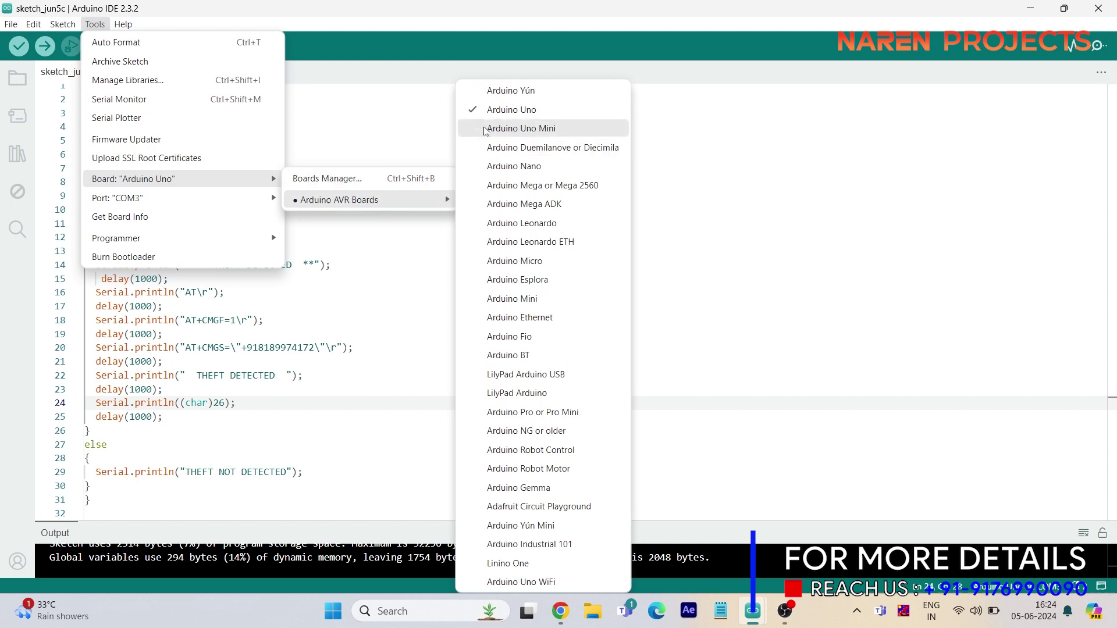
{"action": "left_click", "coordinate": [524, 110]}
{"action": "left_click", "coordinate": [95, 24]}
{"action": "left_click", "coordinate": [210, 142]}
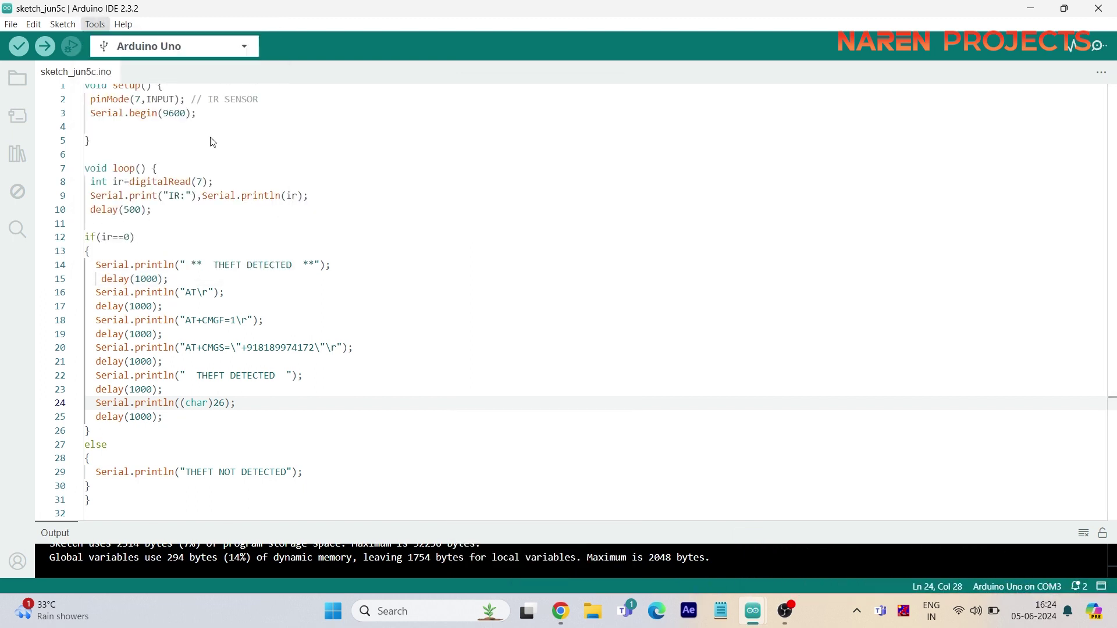
- Select COM3 as the port, upload the sketch and dismiss the upload notification
{"action": "left_click", "coordinate": [95, 25]}
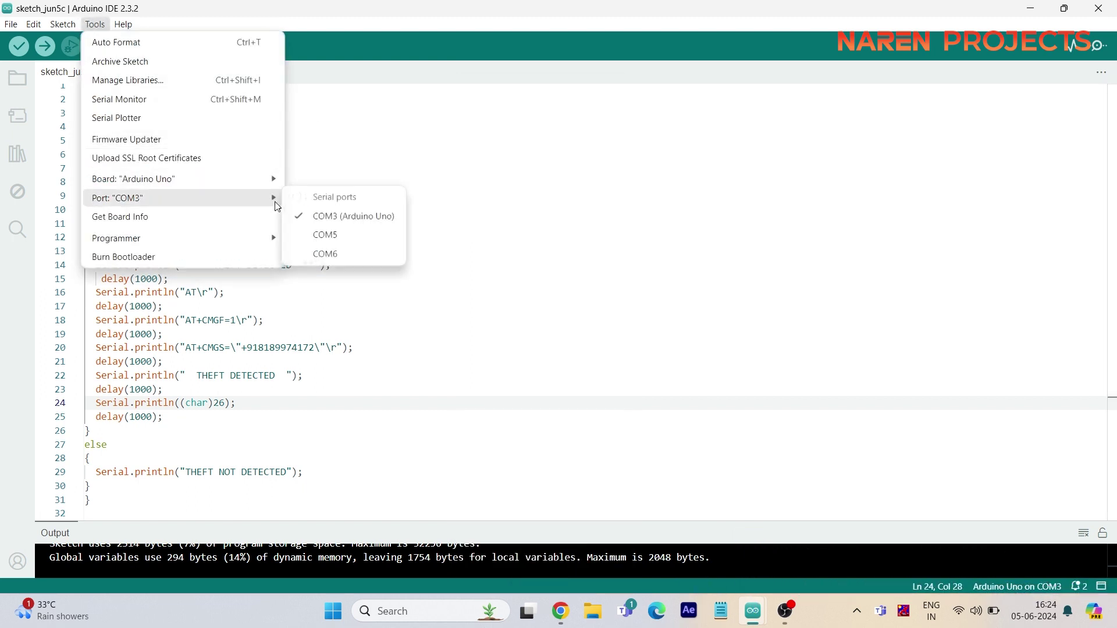
{"action": "left_click", "coordinate": [333, 220]}
{"action": "left_click", "coordinate": [226, 183]}
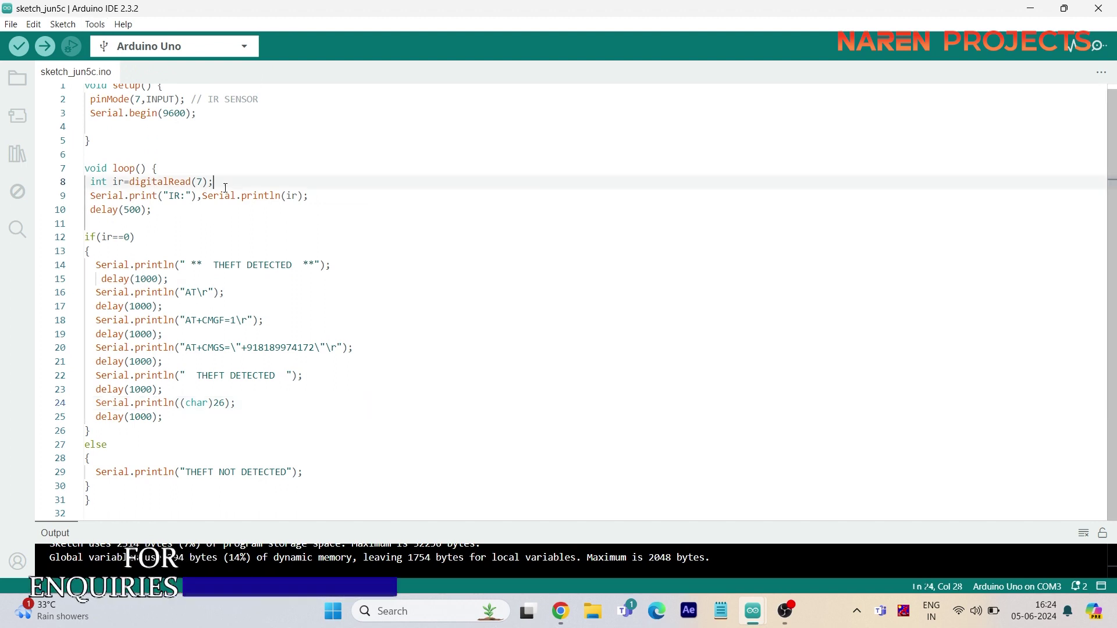
{"action": "left_click", "coordinate": [44, 46]}
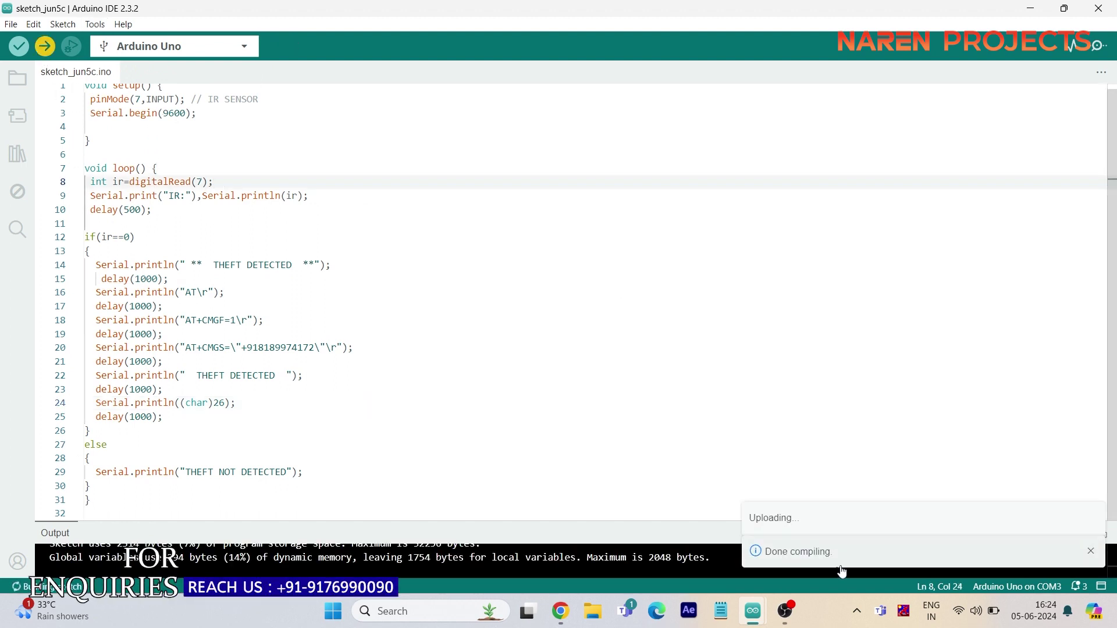
{"action": "left_click", "coordinate": [1096, 556]}
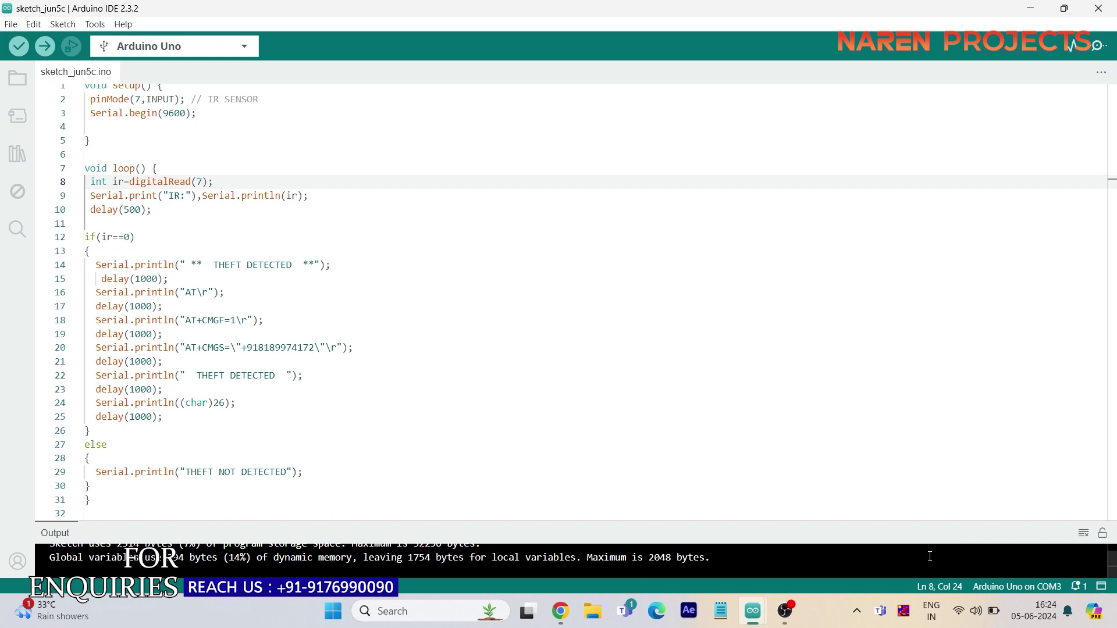
- Enlarge the output panel and open the Serial Monitor for the Uno at 9600 baud
{"action": "left_click_drag", "start_coordinate": [703, 520], "coordinate": [702, 301]}
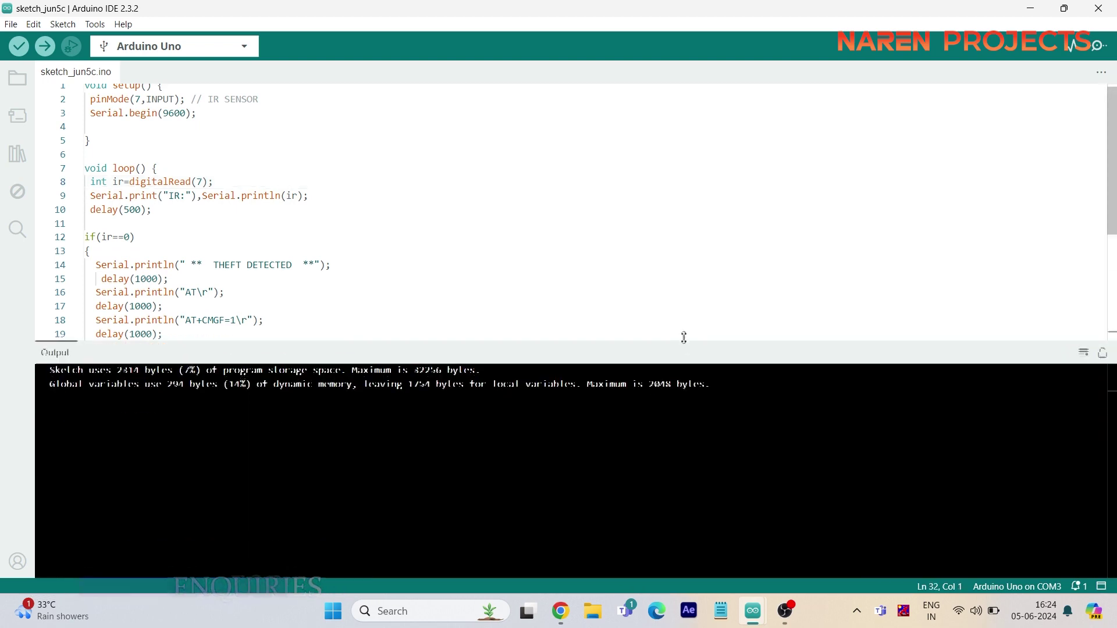
{"action": "left_click", "coordinate": [1097, 46]}
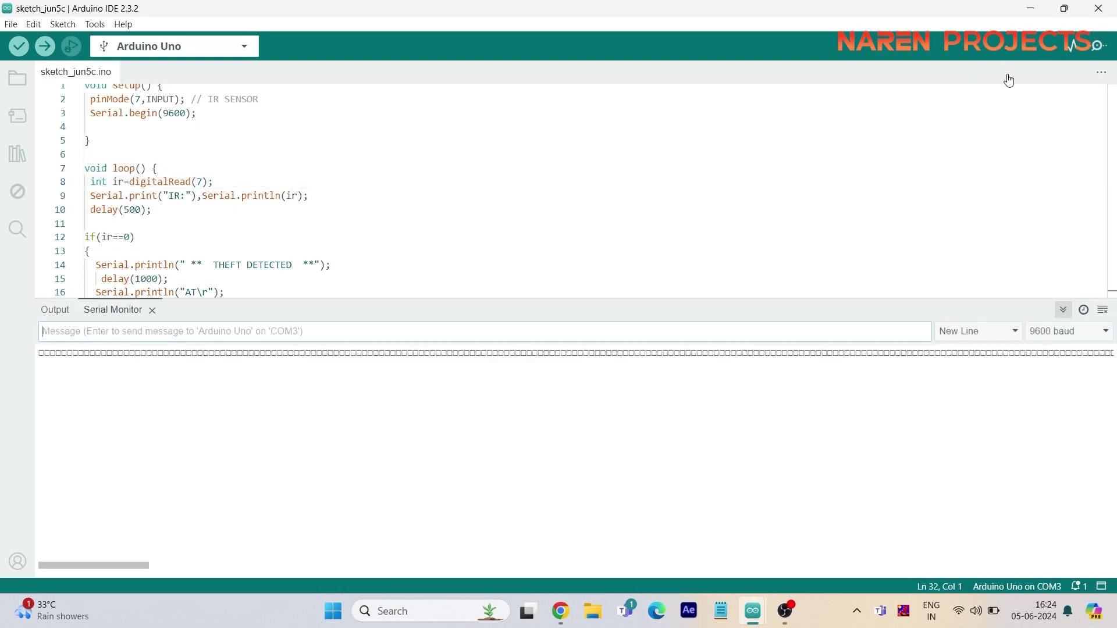